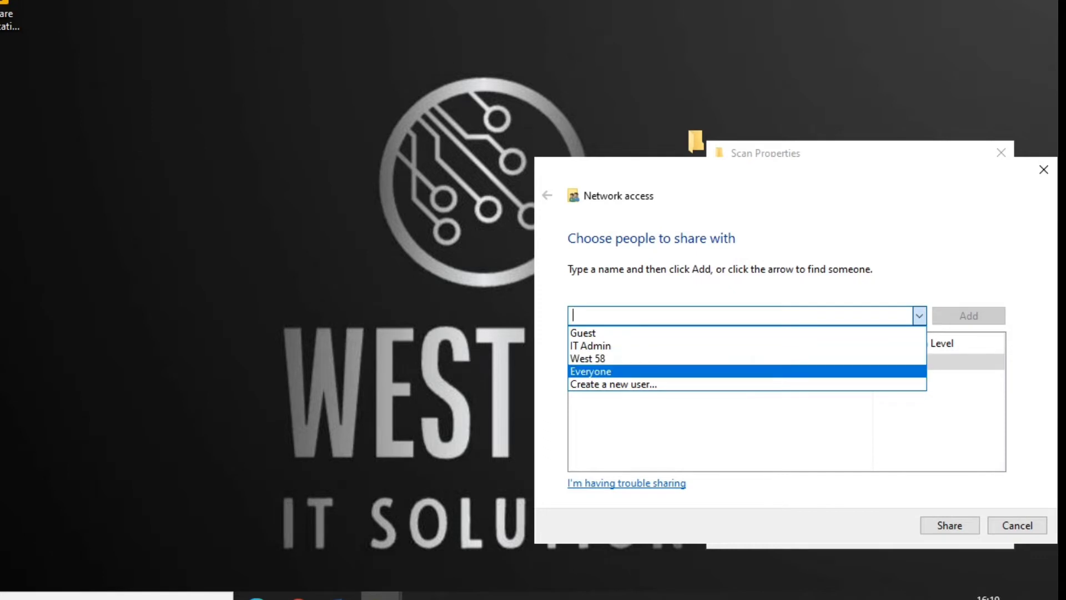
Step: Share the Scan folder with Everyone at the Read/Write permission level and finish the sharing wizard
{"action": "key", "text": "Return"}
{"action": "key", "text": "Return"}
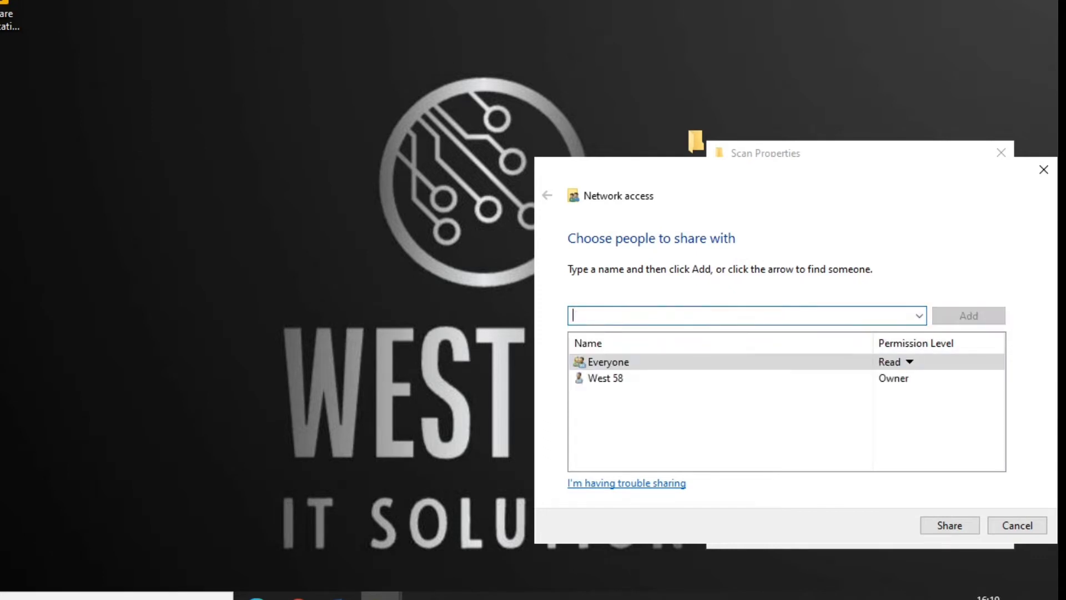
{"action": "left_click", "coordinate": [911, 361]}
{"action": "left_click", "coordinate": [960, 383]}
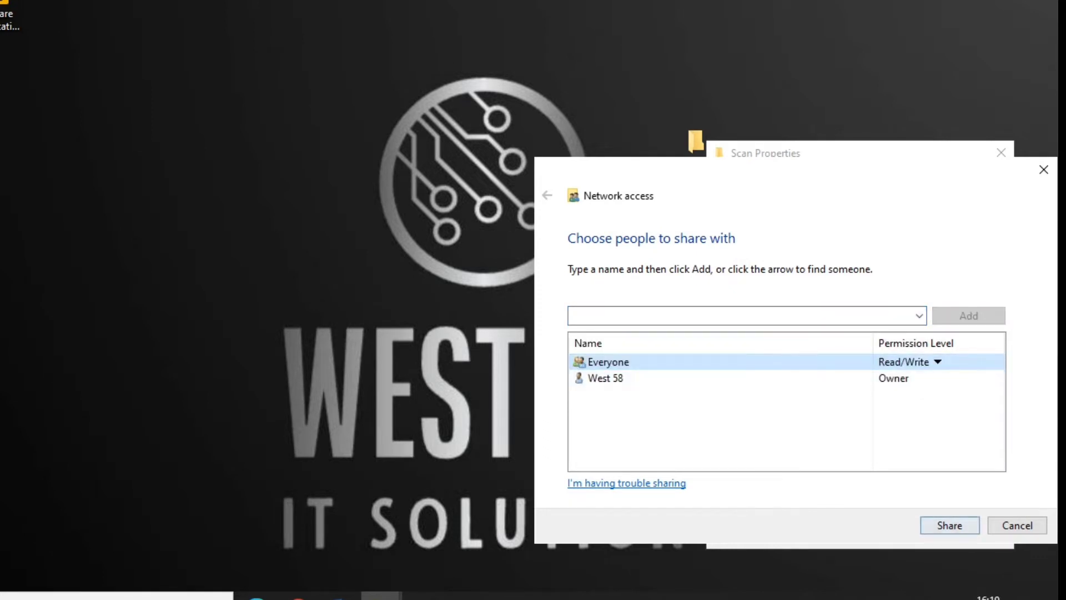
{"action": "left_click", "coordinate": [949, 525]}
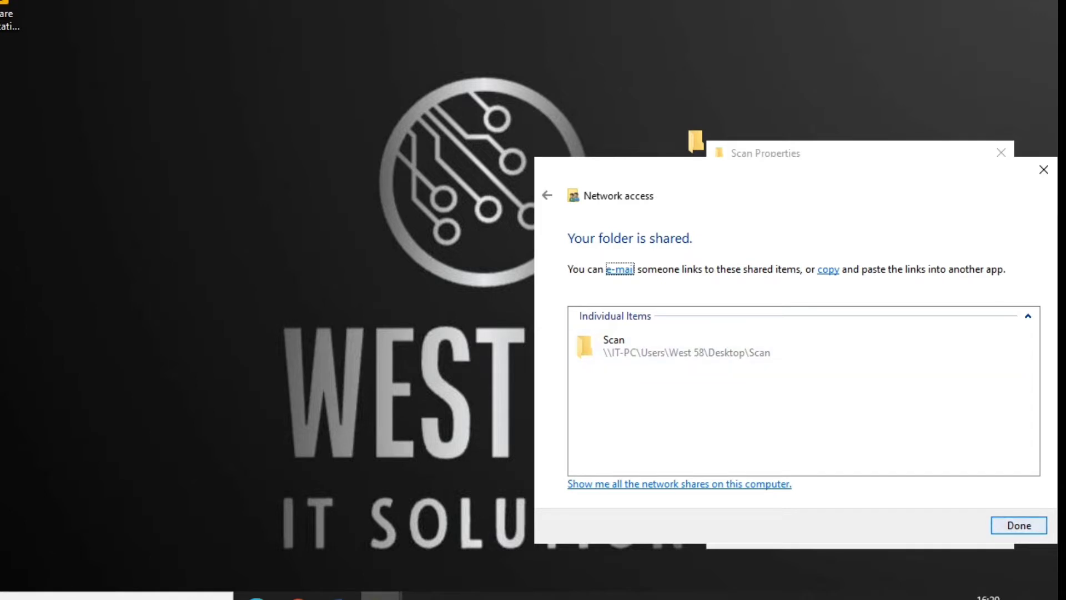
{"action": "left_click", "coordinate": [1019, 526]}
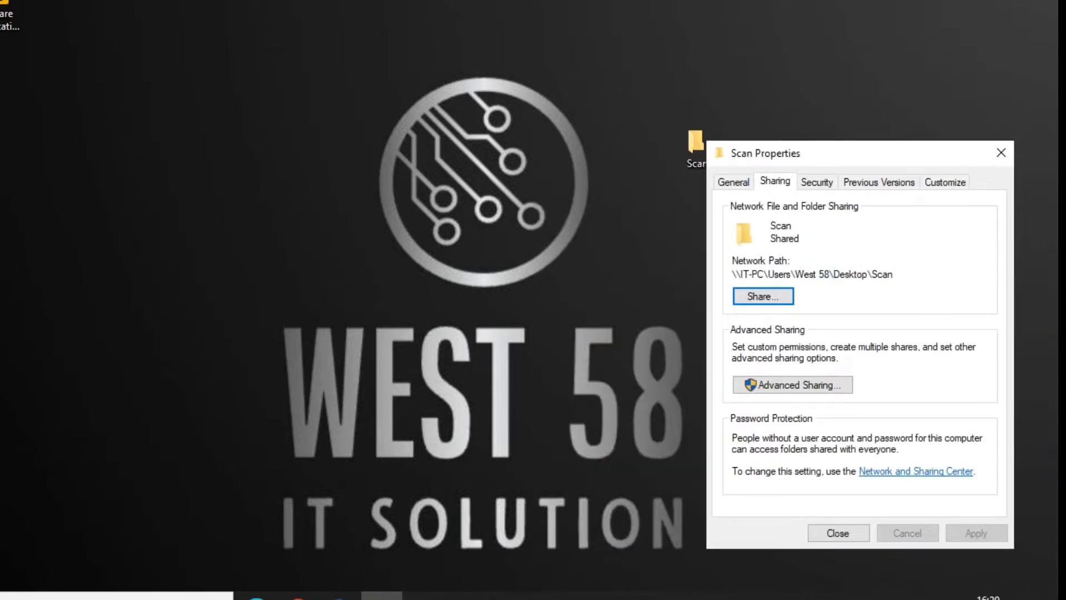
Step: Copy the Scan folder's network path from its sharing properties and close the properties
{"action": "left_click_drag", "start_coordinate": [894, 274], "coordinate": [732, 274]}
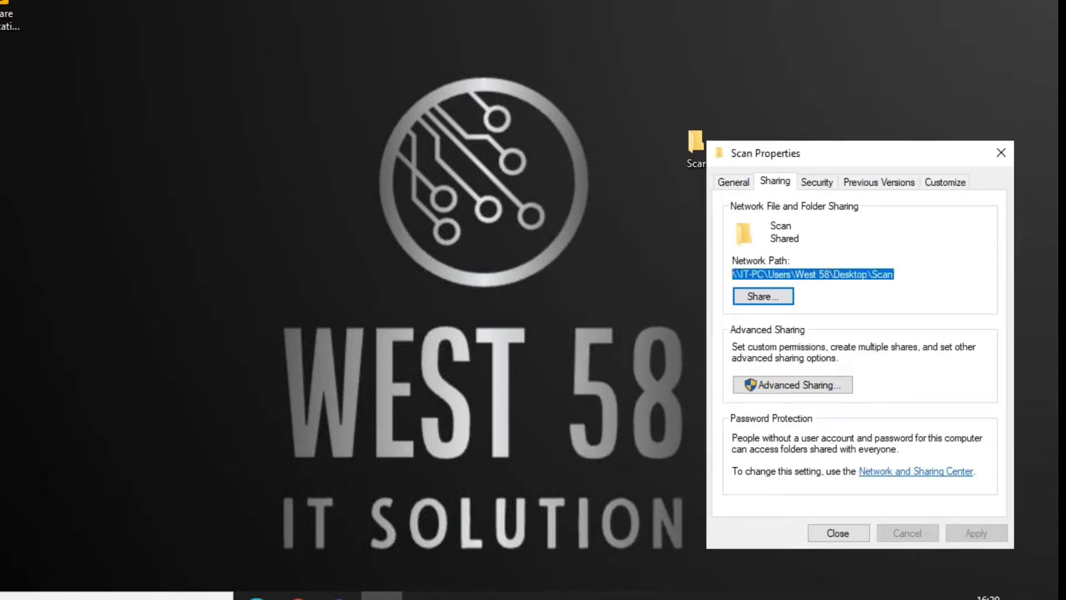
{"action": "right_click", "coordinate": [838, 275]}
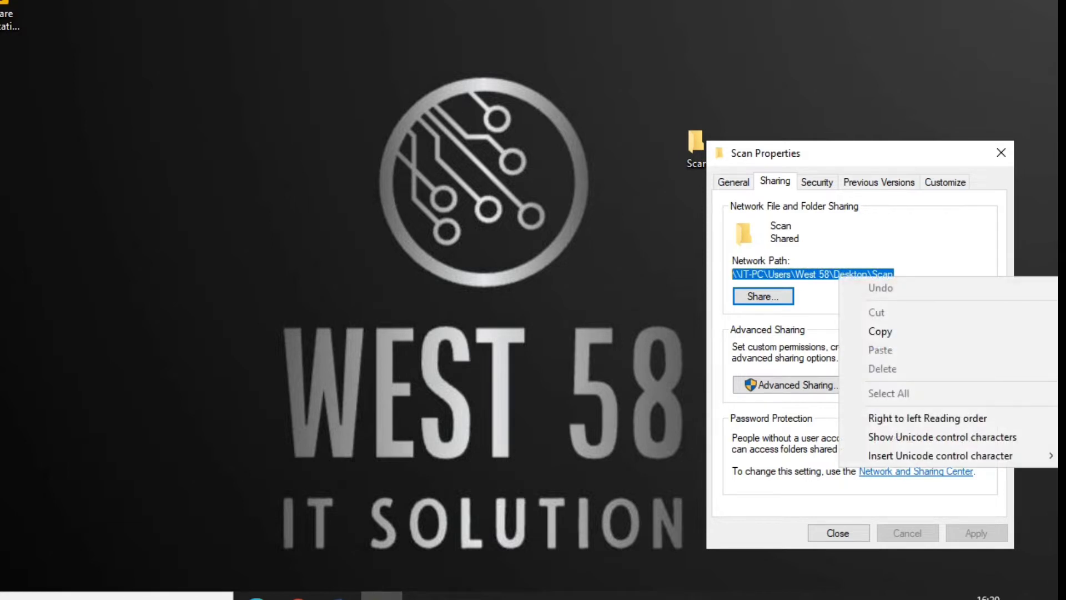
{"action": "left_click", "coordinate": [877, 332]}
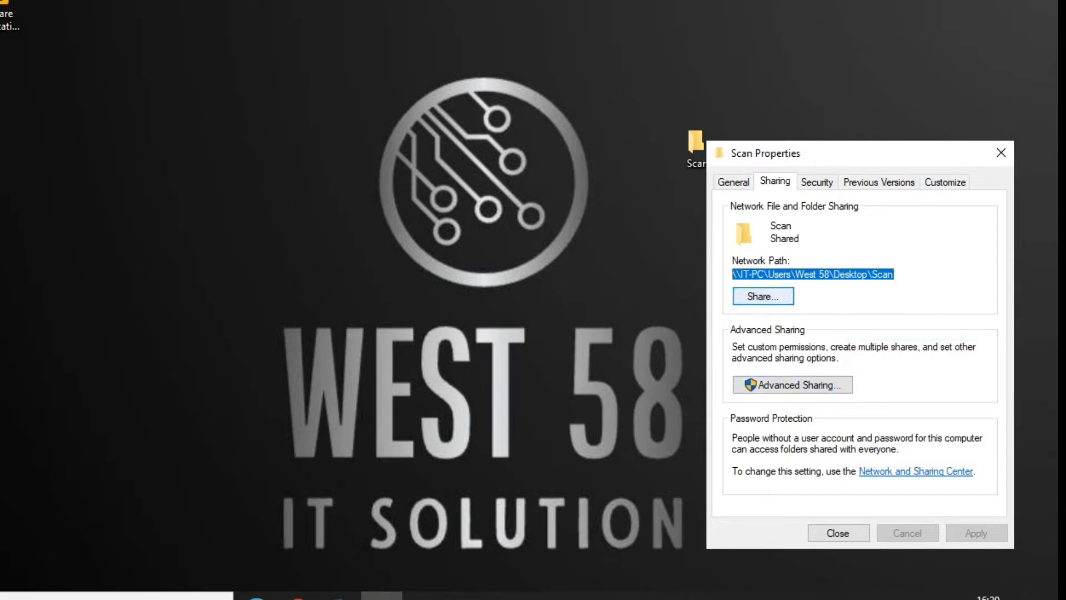
{"action": "left_click", "coordinate": [839, 533]}
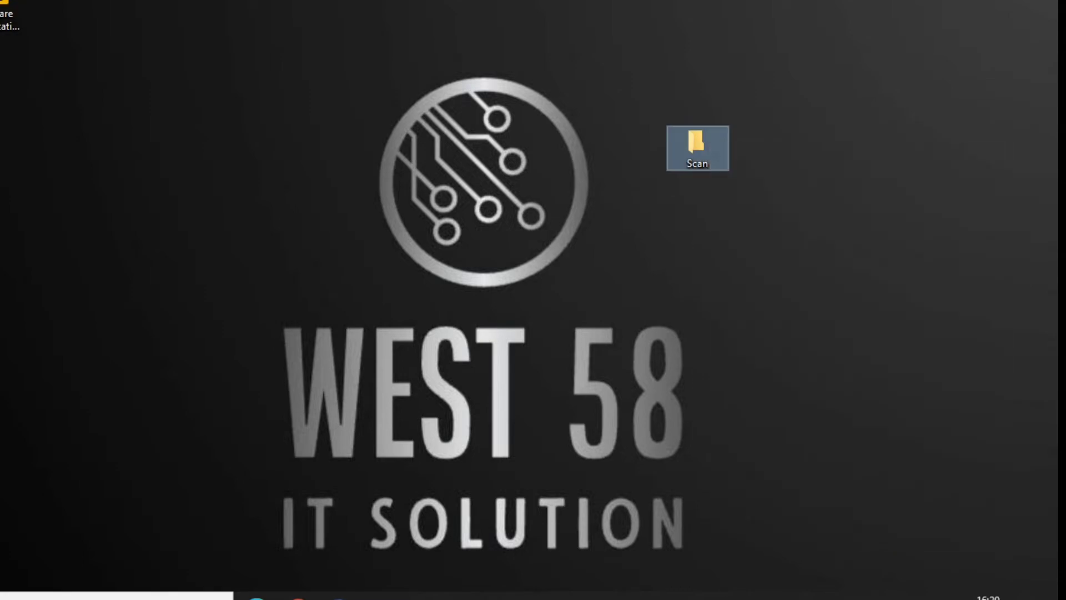
Step: Switch to the Word document and add the unnumbered line "Copy shared folder path" below list item 2
{"action": "left_click", "coordinate": [340, 596]}
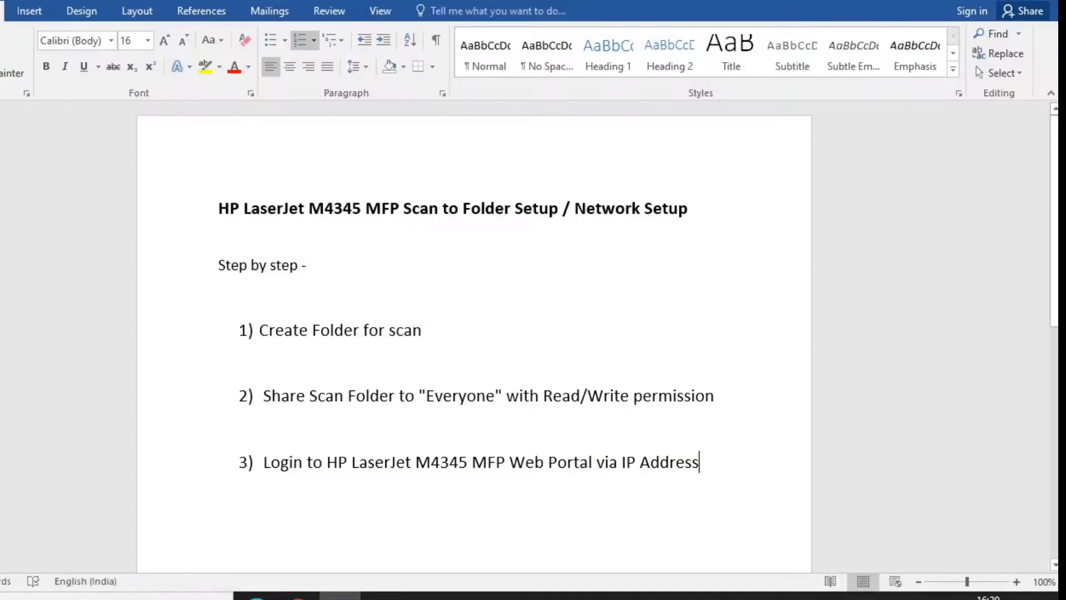
{"action": "left_click", "coordinate": [715, 396]}
{"action": "left_click", "coordinate": [444, 396]}
{"action": "left_click", "coordinate": [715, 396]}
{"action": "key", "text": "Return"}
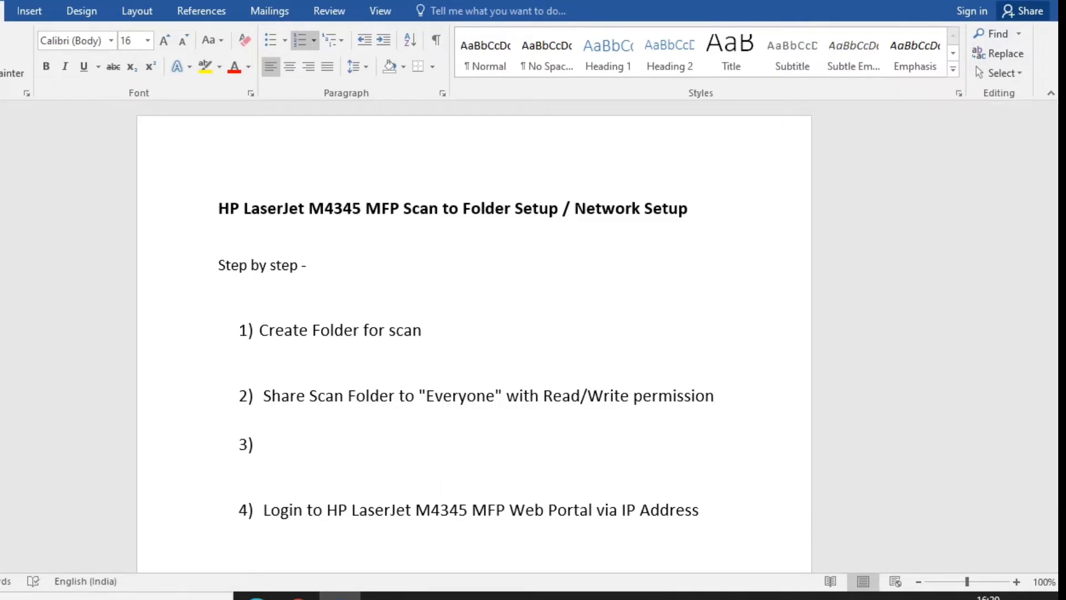
{"action": "key", "text": "BackSpace"}
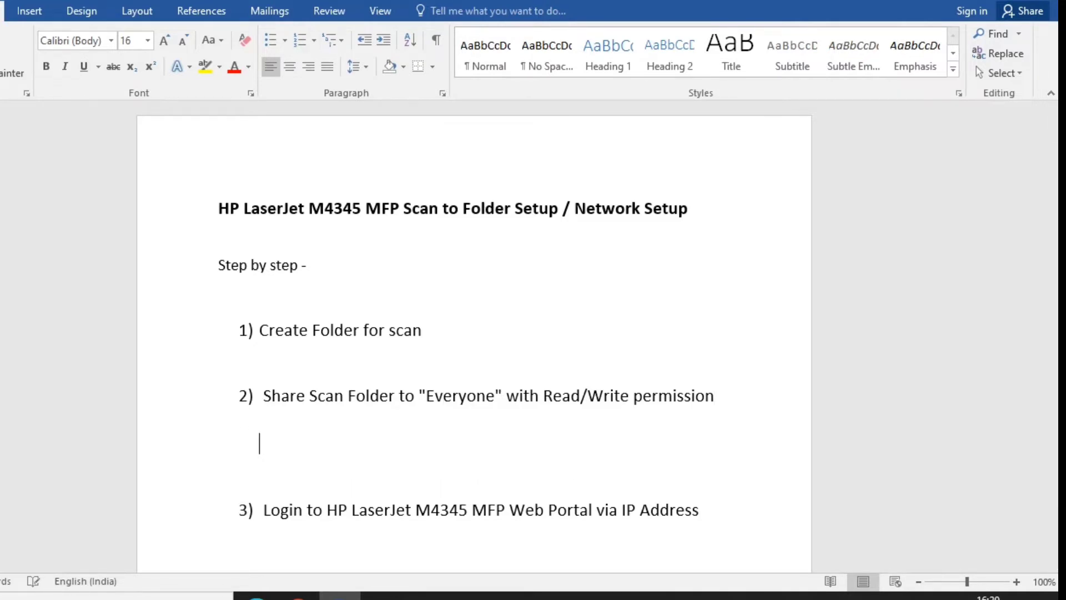
{"action": "type", "text": "copy shar"}
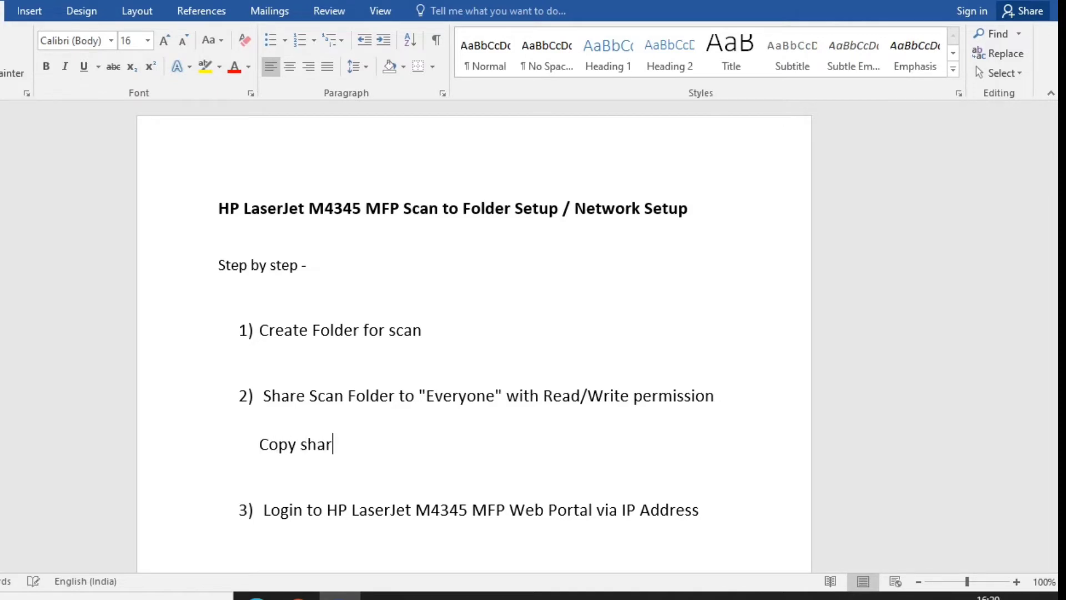
{"action": "type", "text": "ed folder "}
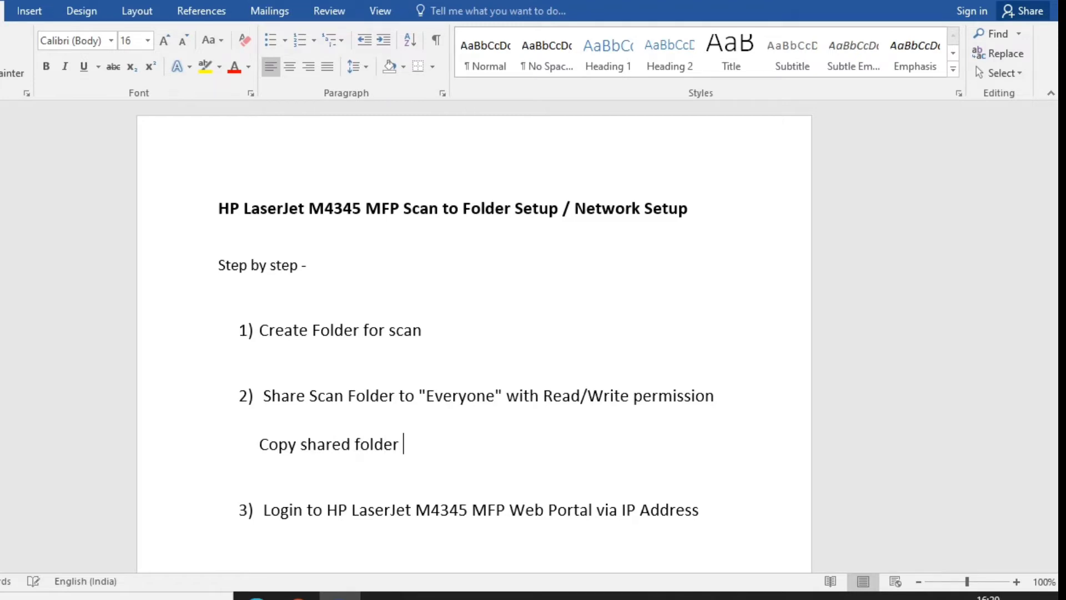
{"action": "type", "text": "path"}
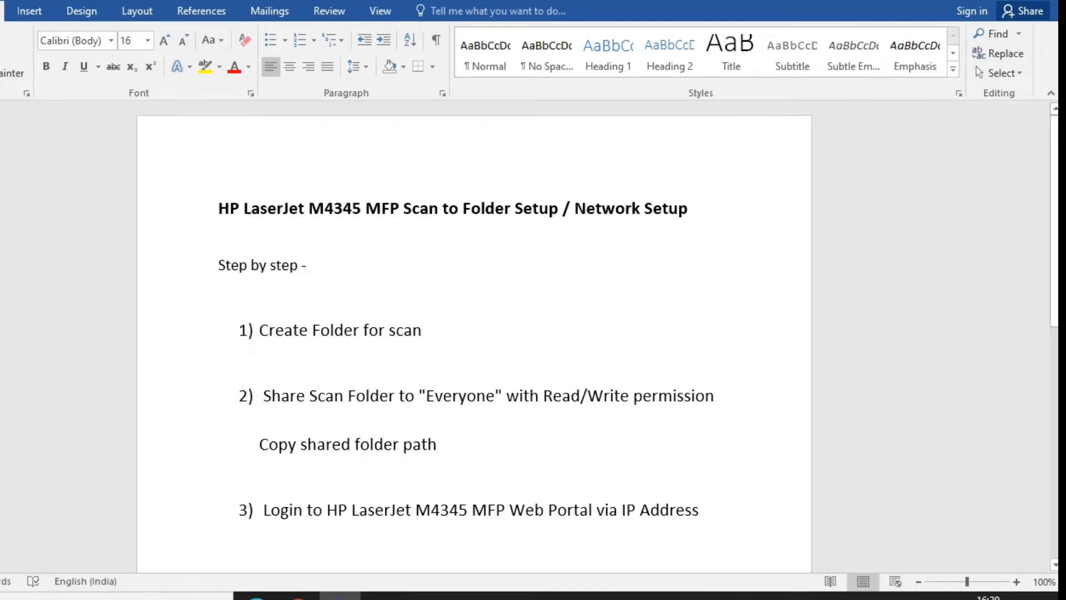
{"action": "left_click", "coordinate": [259, 510]}
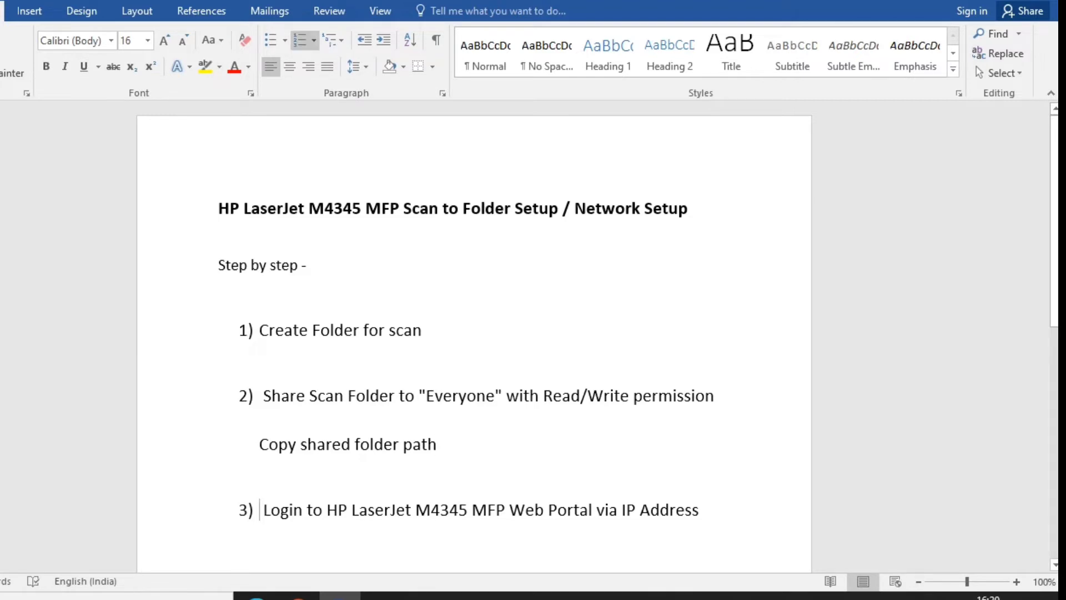
{"action": "left_click_drag", "start_coordinate": [263, 510], "coordinate": [698, 510]}
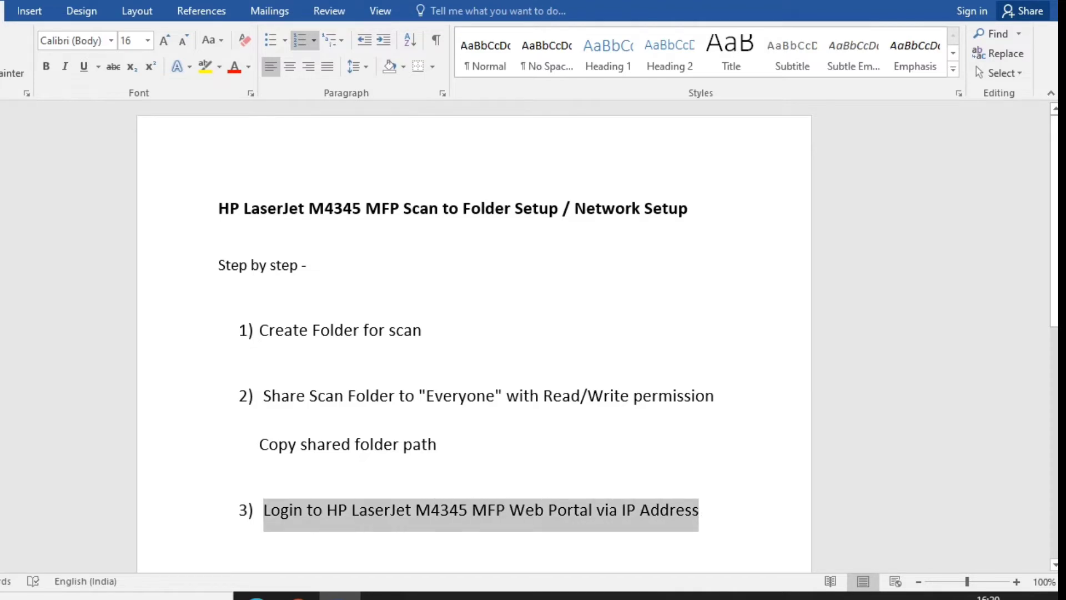
{"action": "left_click", "coordinate": [722, 396]}
Step: Switch to Chrome and open the printer's web portal at 192.168.0.161
{"action": "left_click", "coordinate": [962, 1]}
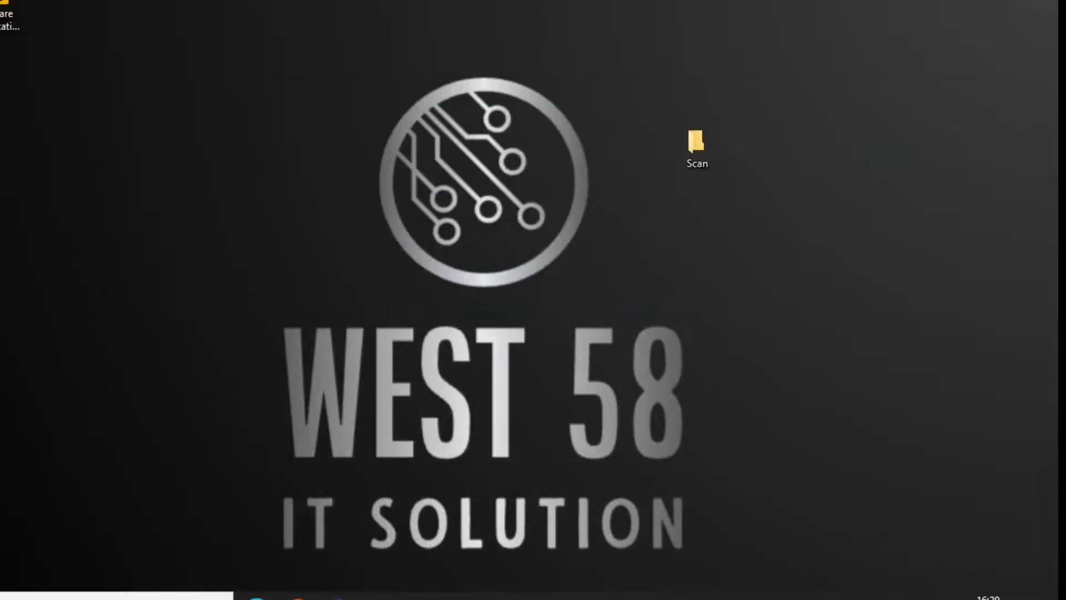
{"action": "left_click", "coordinate": [298, 596]}
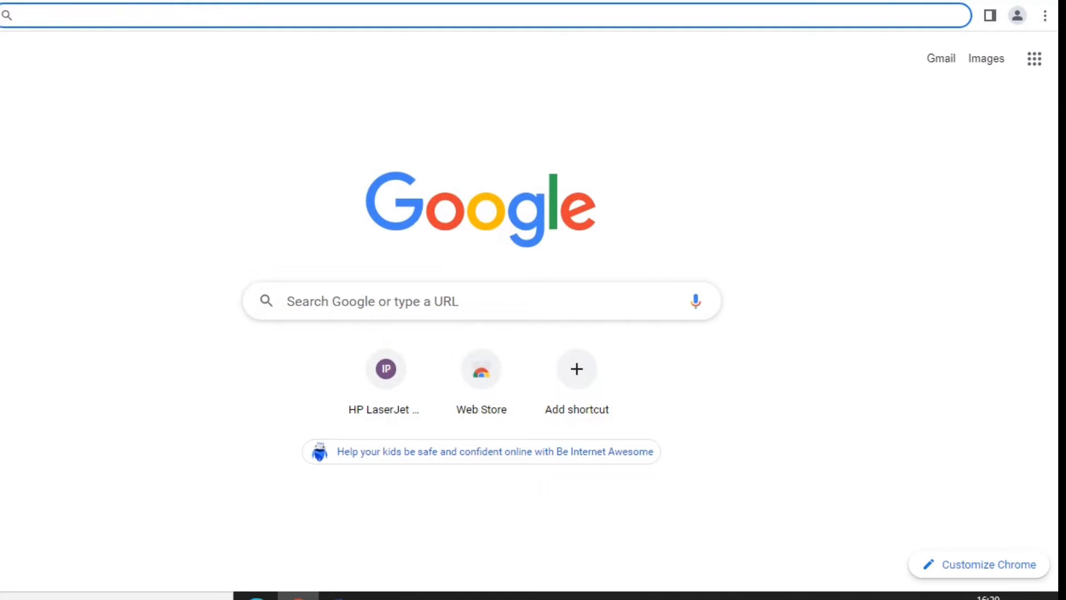
{"action": "type", "text": "192.168"}
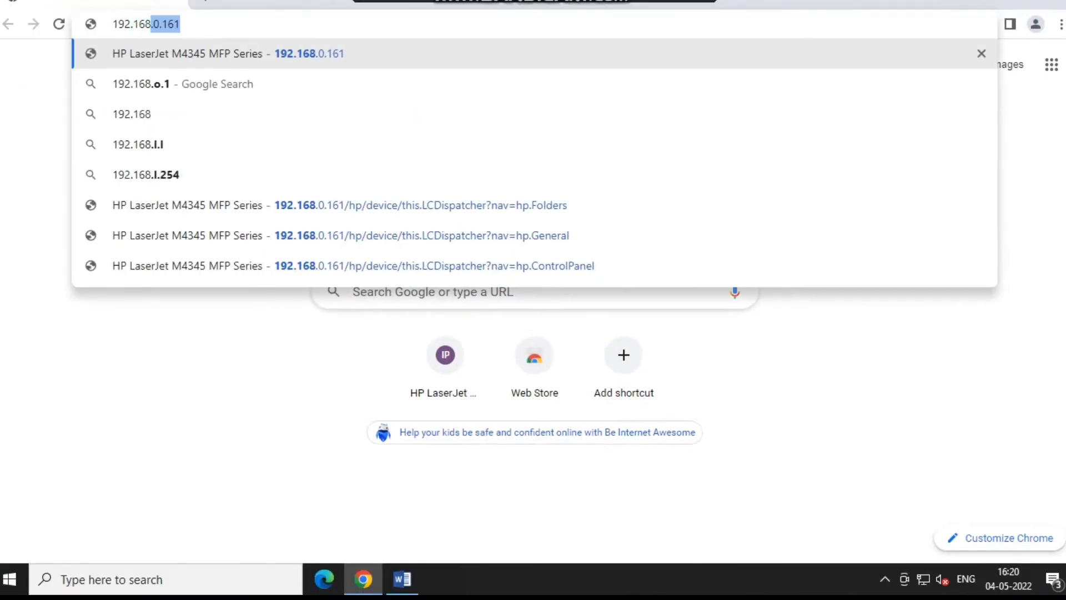
{"action": "type", "text": ".0.161"}
{"action": "key", "text": "Return"}
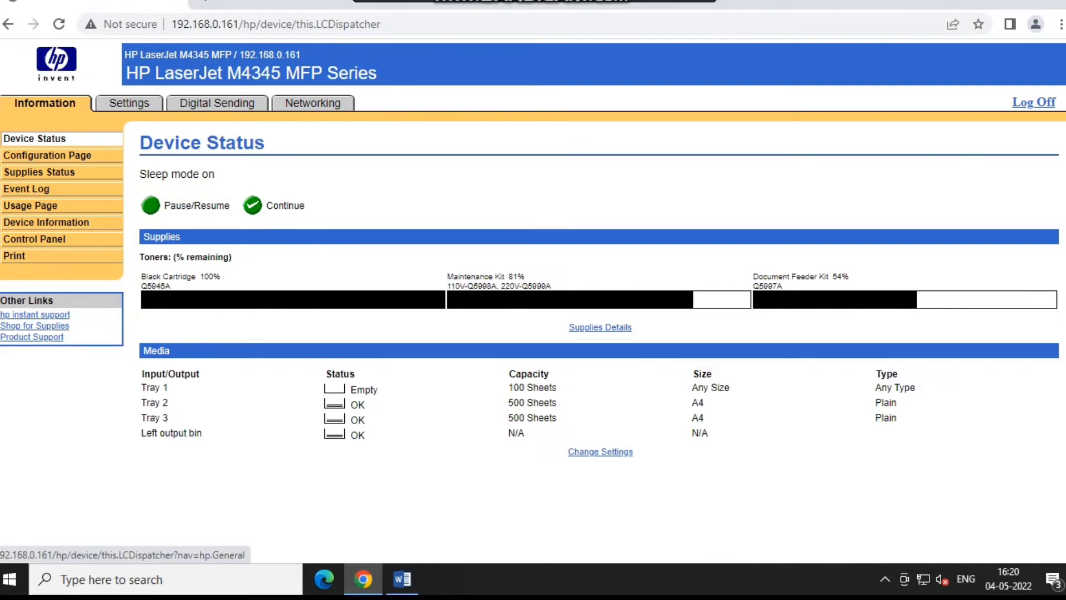
Step: Start a new quick set in the Digital Sending Send to Folder settings with the alias name Test
{"action": "left_click", "coordinate": [217, 104]}
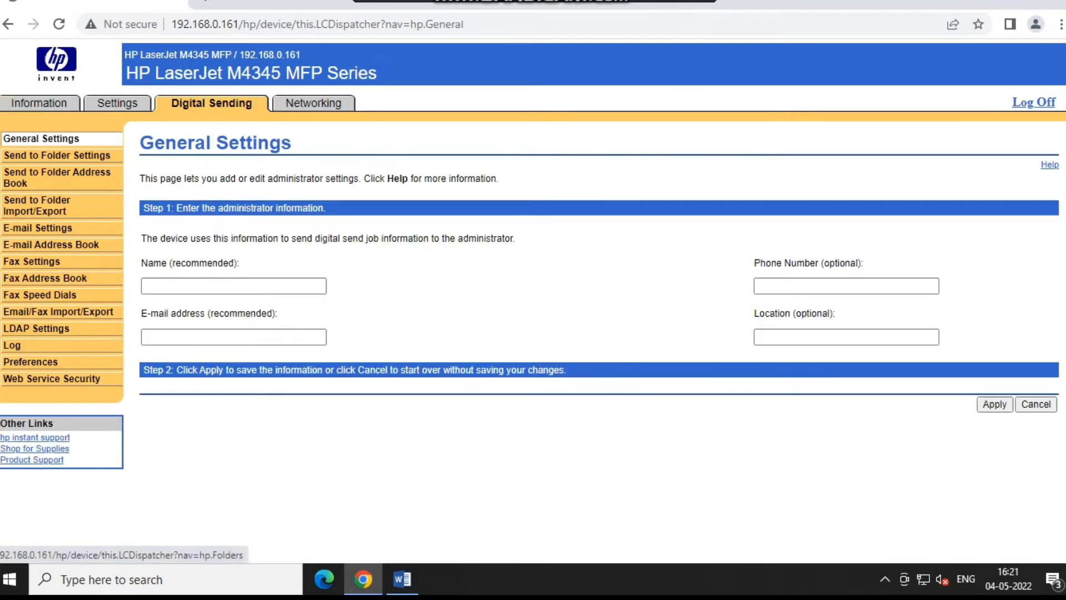
{"action": "left_click", "coordinate": [57, 155]}
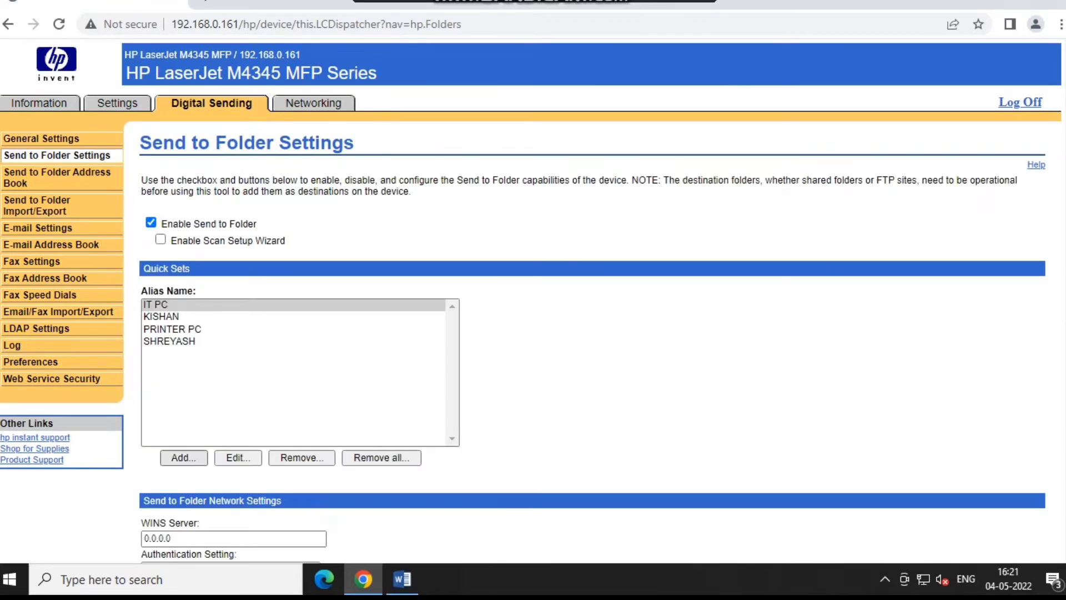
{"action": "left_click", "coordinate": [184, 458]}
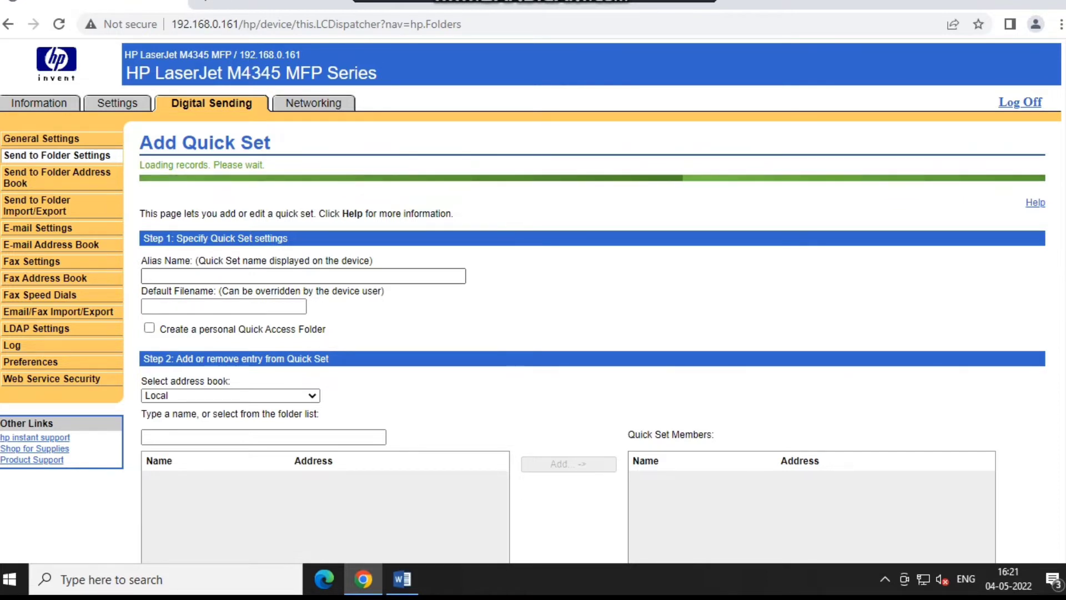
{"action": "left_click", "coordinate": [244, 251]}
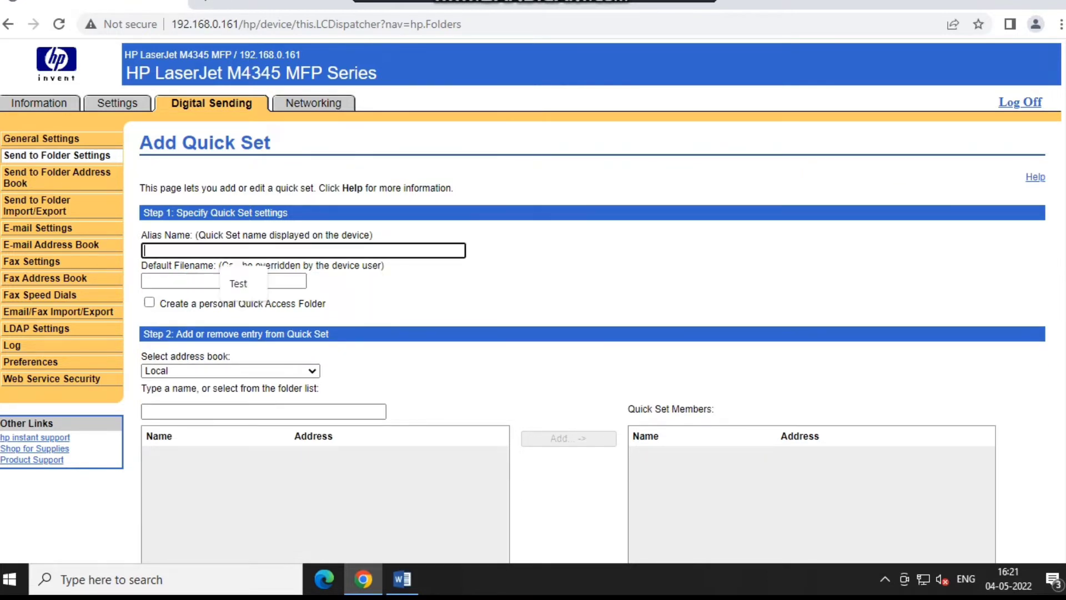
{"action": "key", "text": "Down"}
{"action": "key", "text": "Return"}
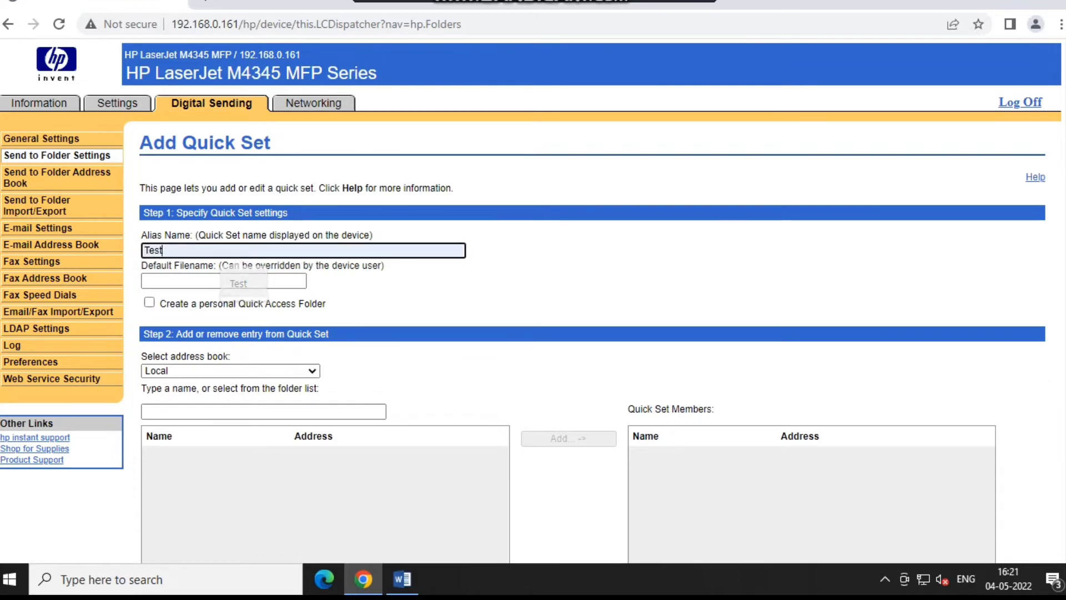
Step: Start adding a shared folder to the quick set, using the copied folder path \\IT-PC\Users\West 58\Desktop\Scan
{"action": "scroll", "coordinate": [742, 376], "scroll_direction": "down", "scroll_amount": 6}
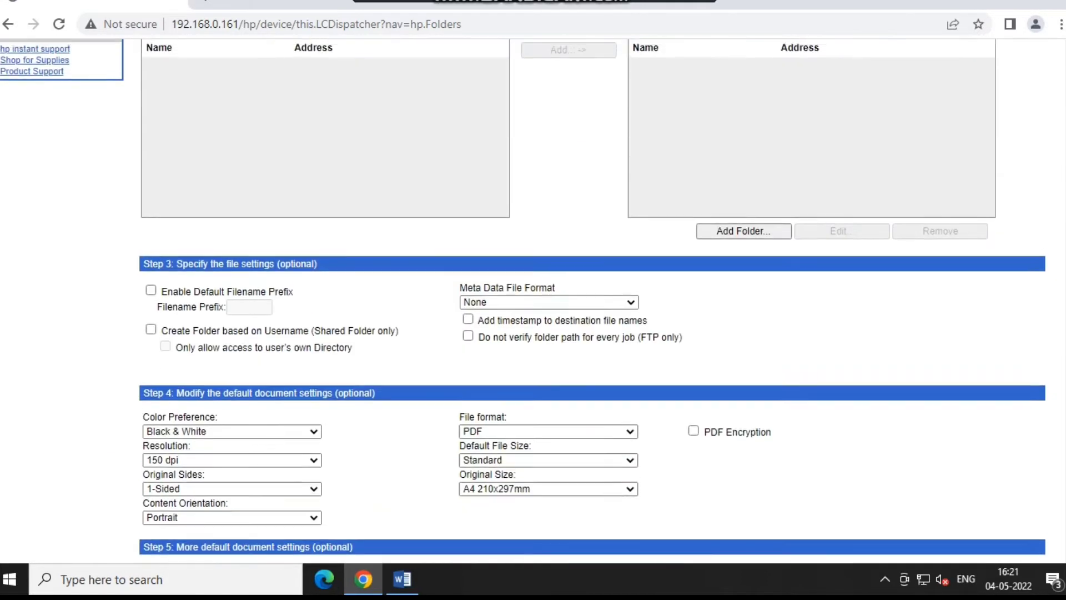
{"action": "scroll", "coordinate": [742, 376], "scroll_direction": "up", "scroll_amount": 2}
{"action": "left_click", "coordinate": [742, 379]}
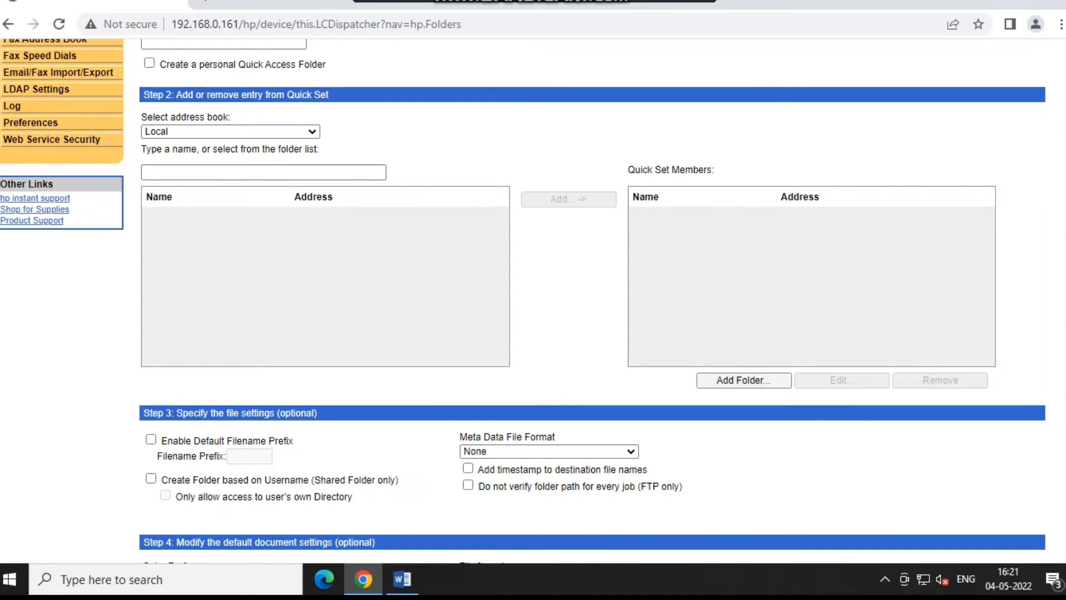
{"action": "left_click", "coordinate": [303, 338]}
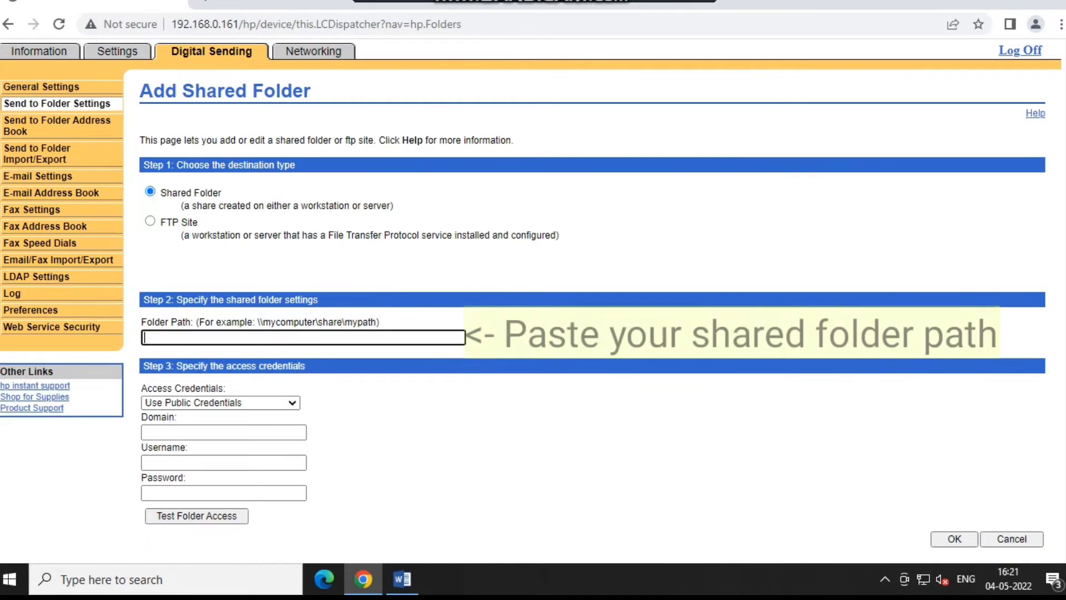
{"action": "type", "text": "\\\\IT-PC\\Users\\West 58\\Desktop\\Scan"}
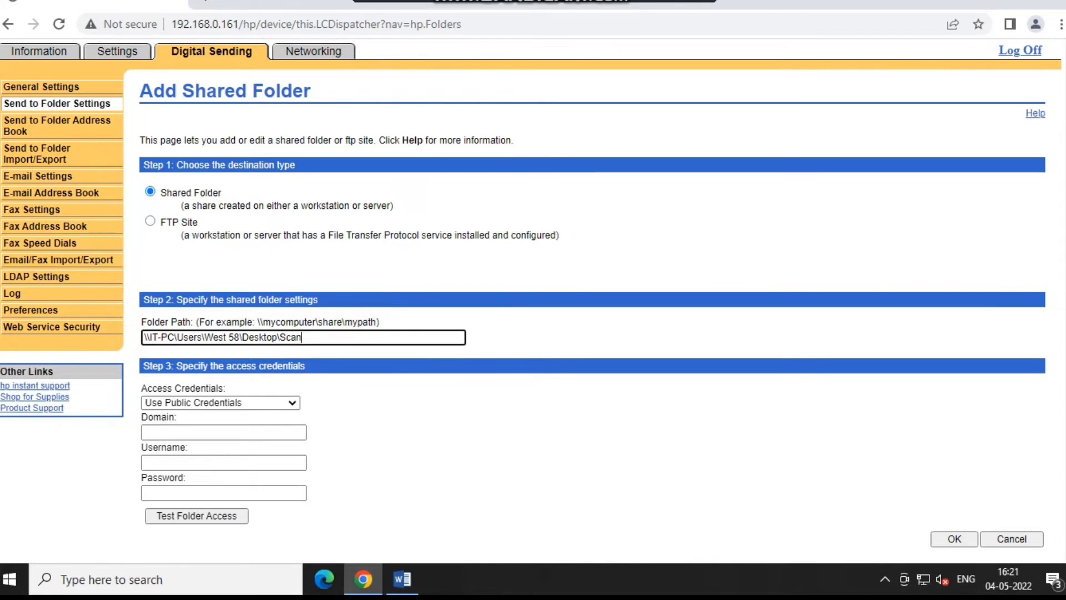
Step: Set the access credentials to domain workgroup and username west, and test the folder access
{"action": "left_click", "coordinate": [223, 432]}
{"action": "type", "text": "w"}
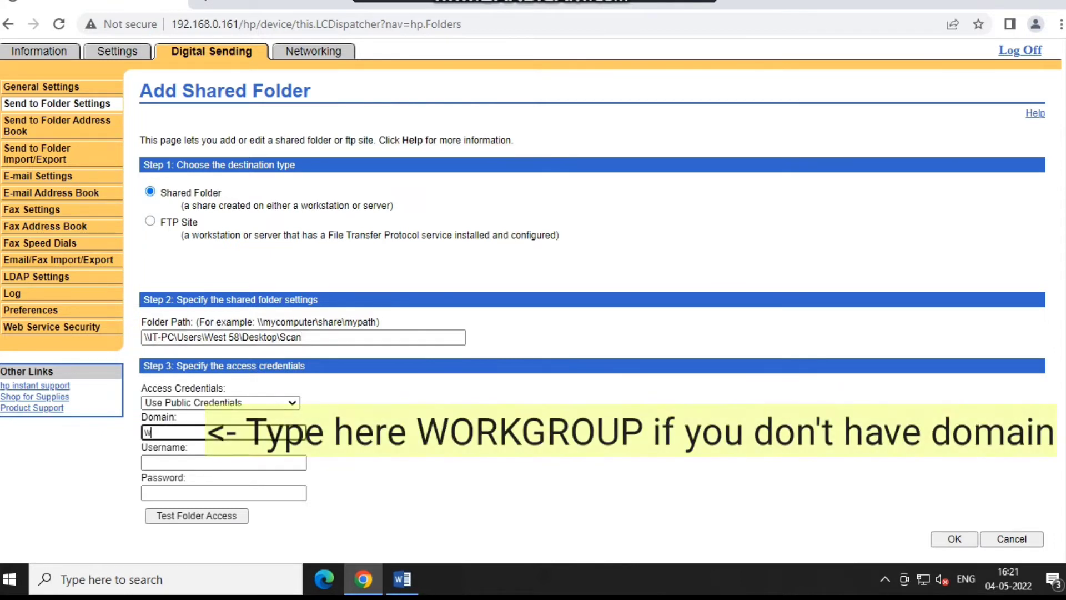
{"action": "type", "text": "orkgroup"}
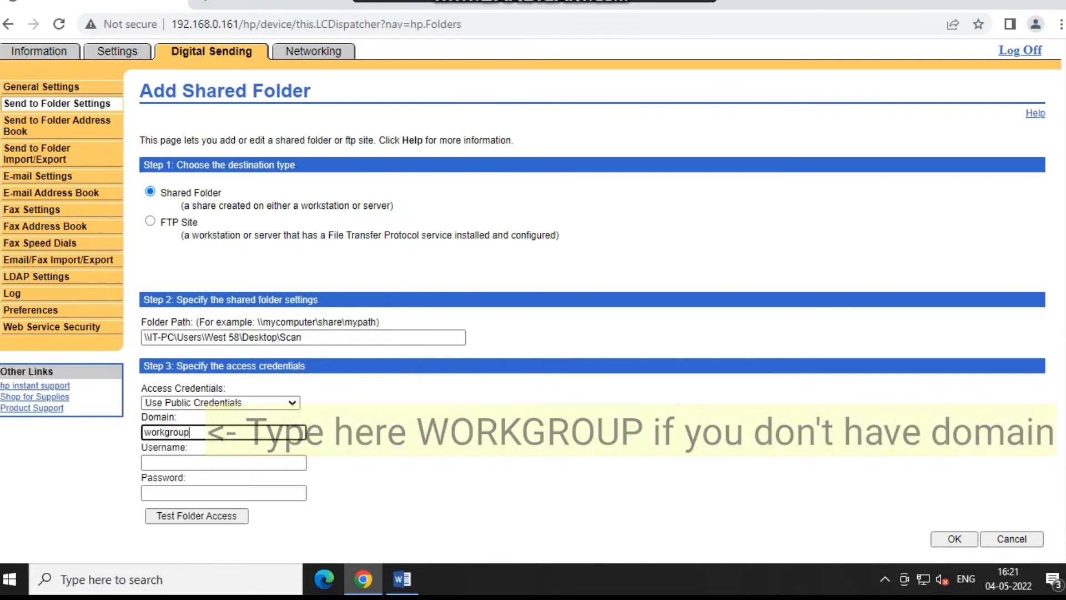
{"action": "left_click", "coordinate": [223, 463]}
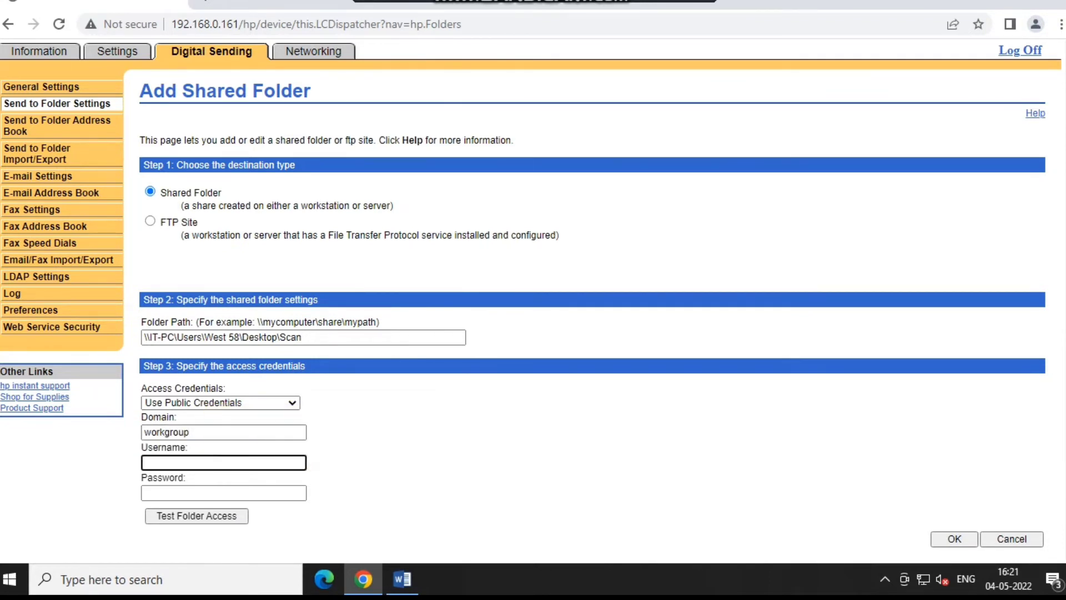
{"action": "type", "text": "west"}
{"action": "left_click", "coordinate": [197, 516]}
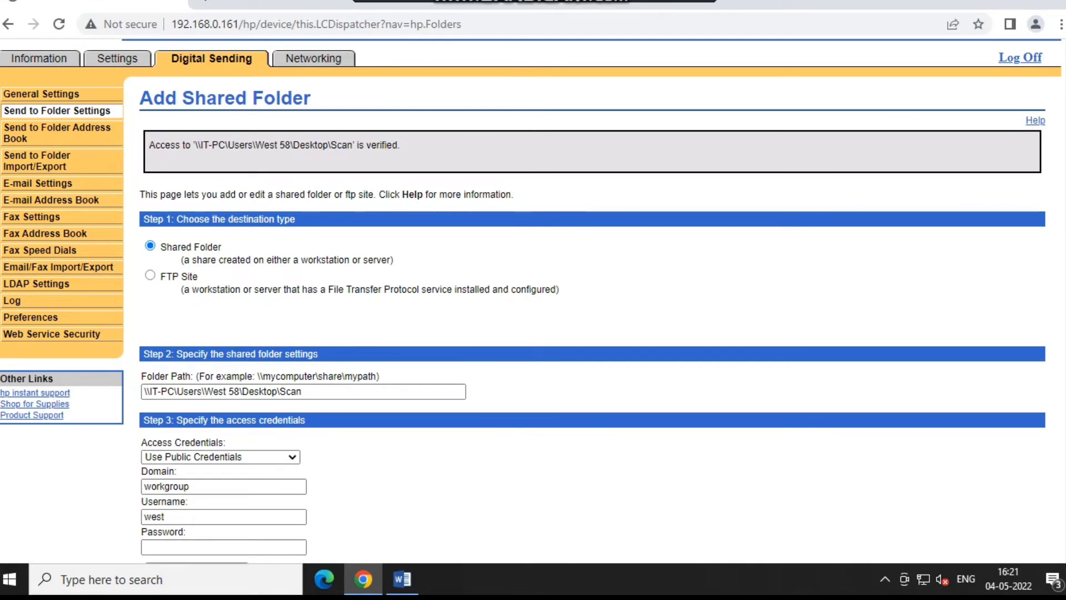
Step: Accept the shared folder as a member of the quick set
{"action": "scroll", "coordinate": [531, 301], "scroll_direction": "down", "scroll_amount": 1}
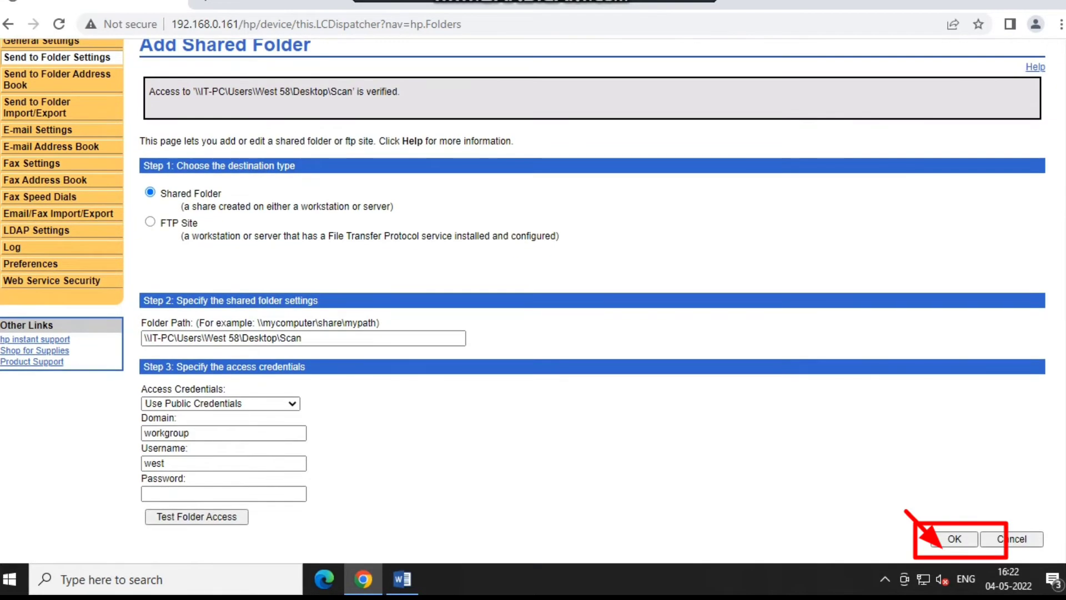
{"action": "key", "text": "Return"}
{"action": "scroll", "coordinate": [532, 300], "scroll_direction": "down", "scroll_amount": 8}
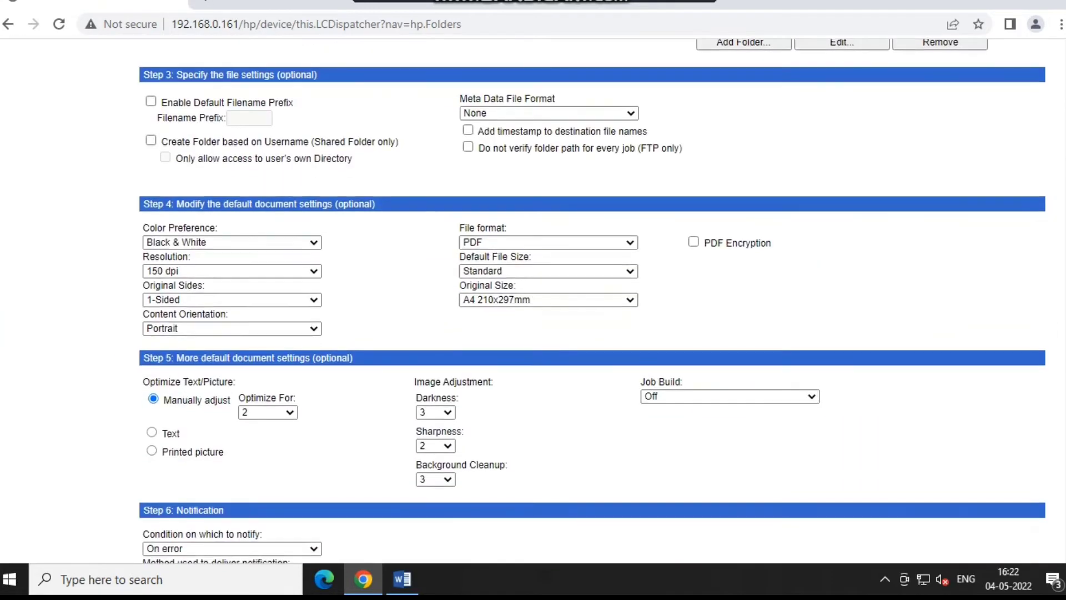
Step: Save the new quick set and the Send to Folder settings, and select TEST among the quick set aliases
{"action": "key", "text": "Return"}
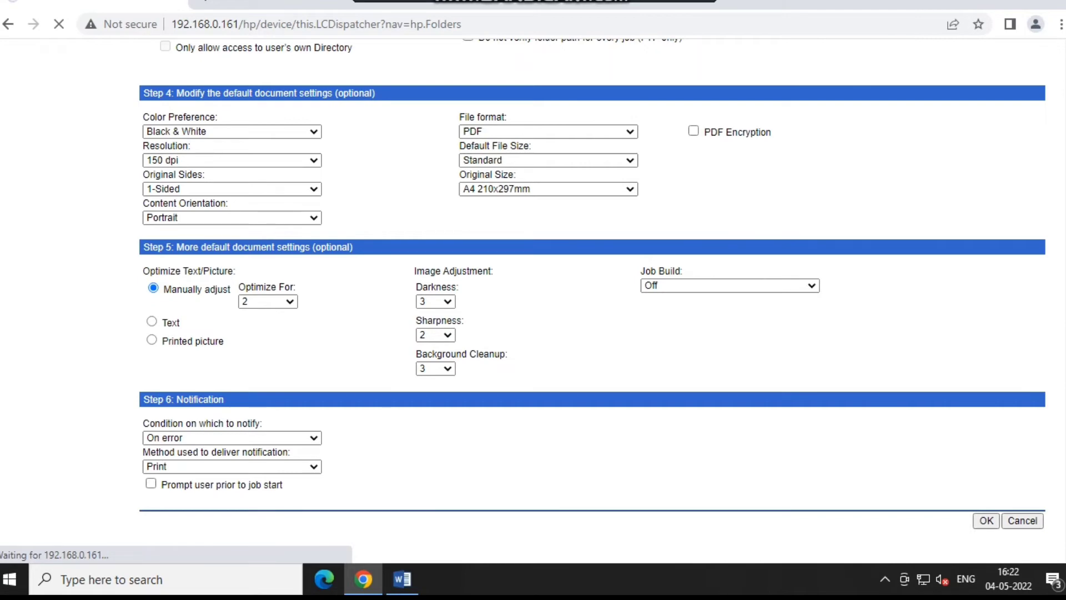
{"action": "scroll", "coordinate": [531, 301], "scroll_direction": "down", "scroll_amount": 7}
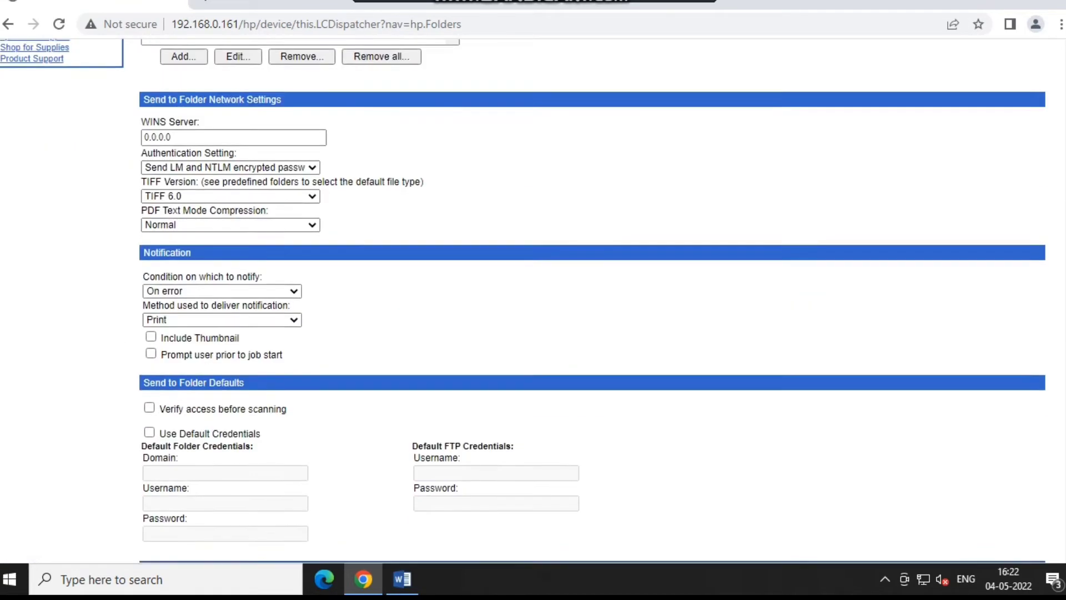
{"action": "key", "text": "Return"}
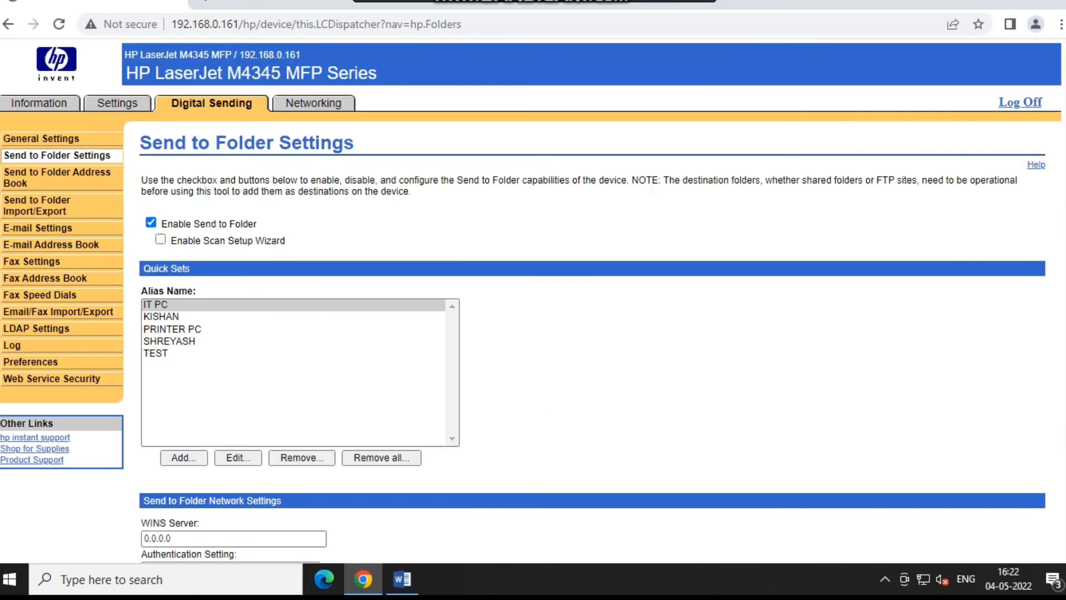
{"action": "left_click", "coordinate": [155, 353]}
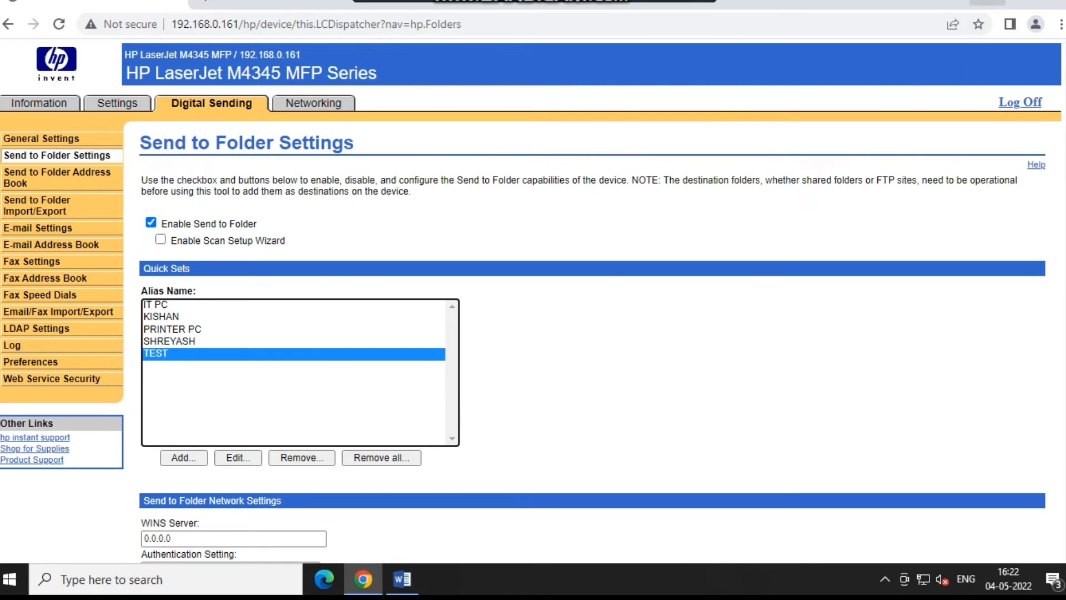
Step: Switch to the desktop and open the shared Scan folder in a maximized File Explorer window
{"action": "left_click", "coordinate": [987, 4]}
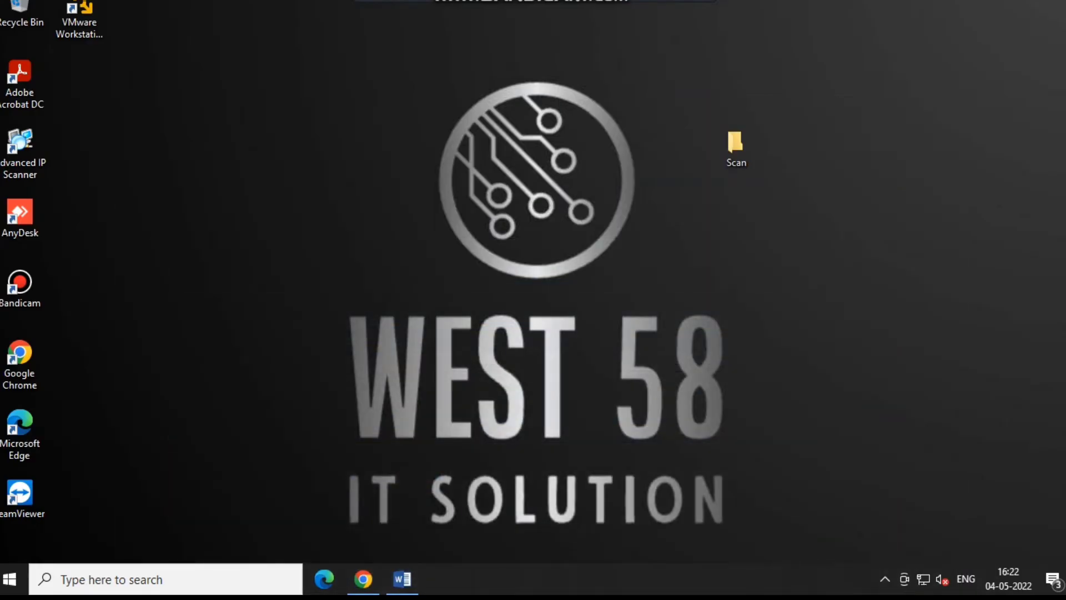
{"action": "double_click", "coordinate": [737, 147]}
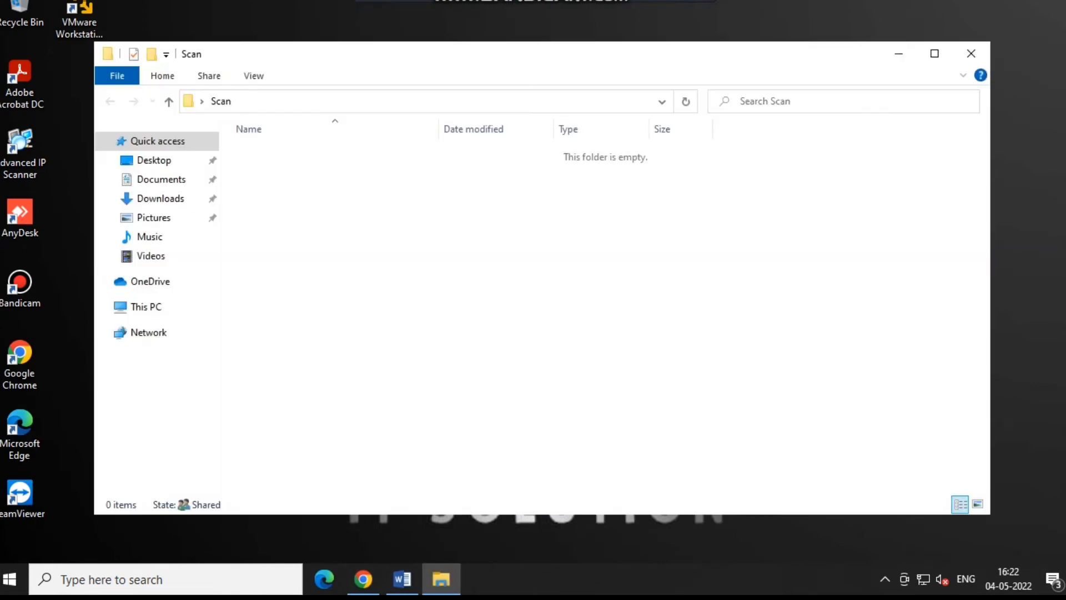
{"action": "left_click", "coordinate": [933, 54]}
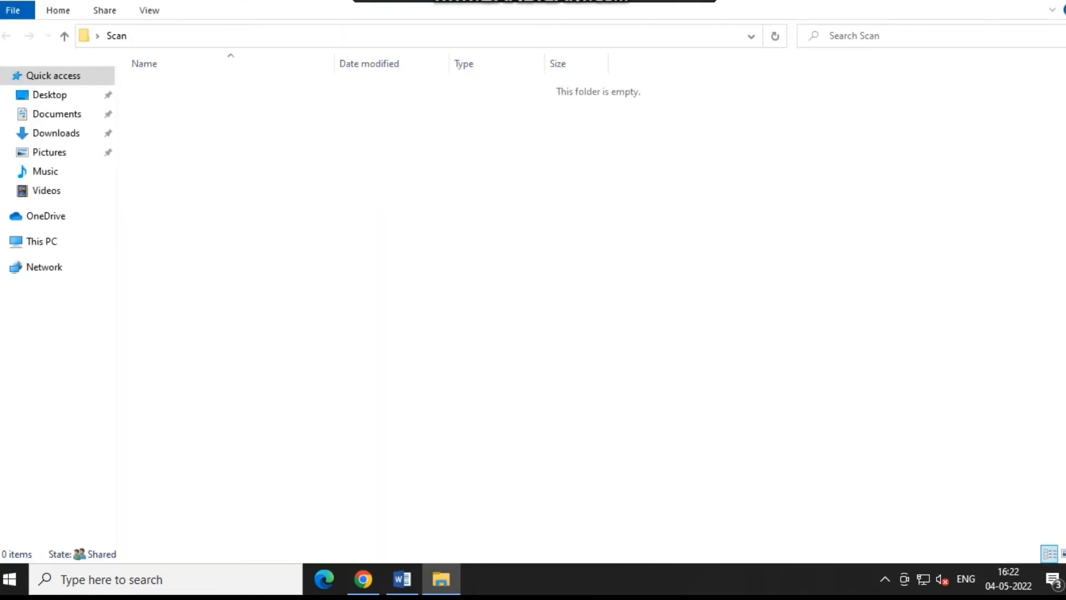